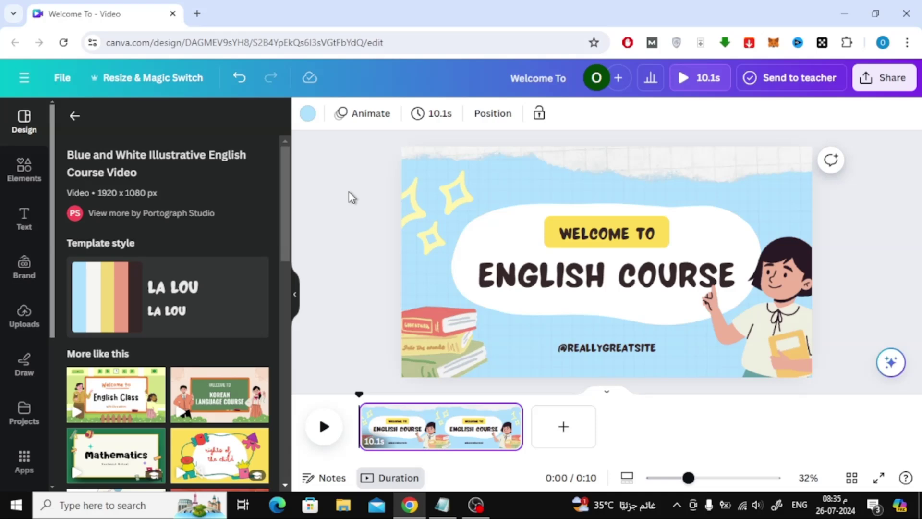
Step: Give the sparkle graphic the Pop entrance animation
click(435, 196)
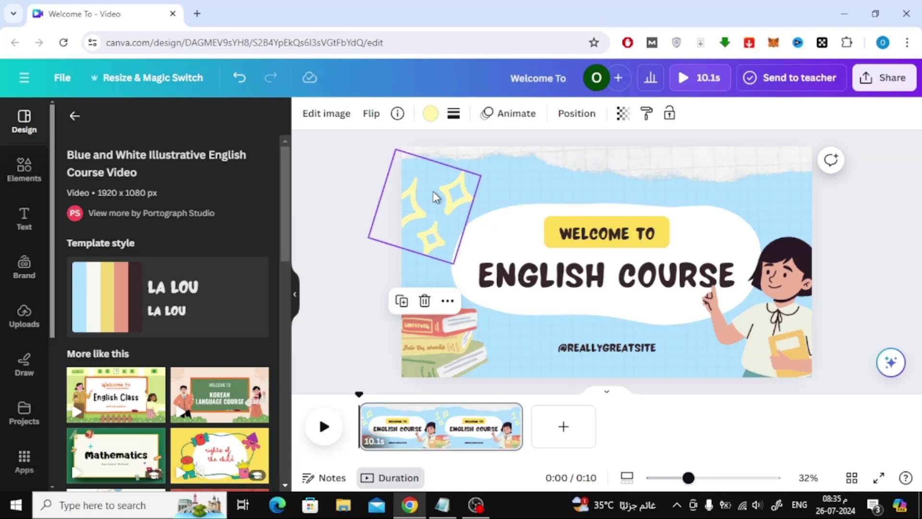
click(502, 114)
scroll(173, 230, down, 3)
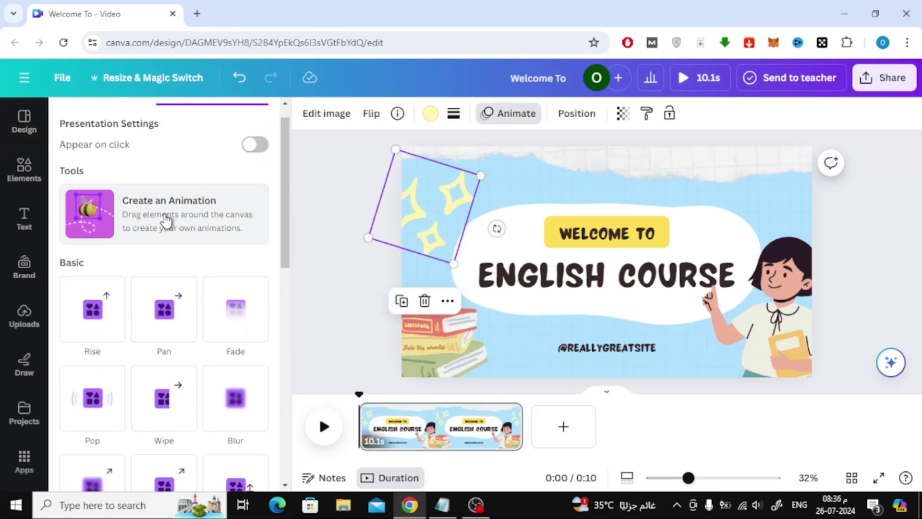
click(86, 363)
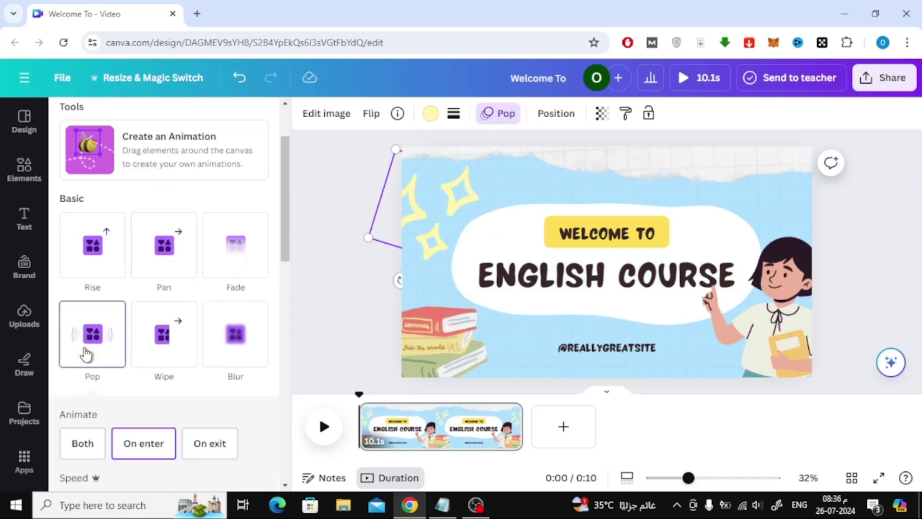
Step: Apply the Tectonic animation to the torn-paper strip at the top
click(531, 164)
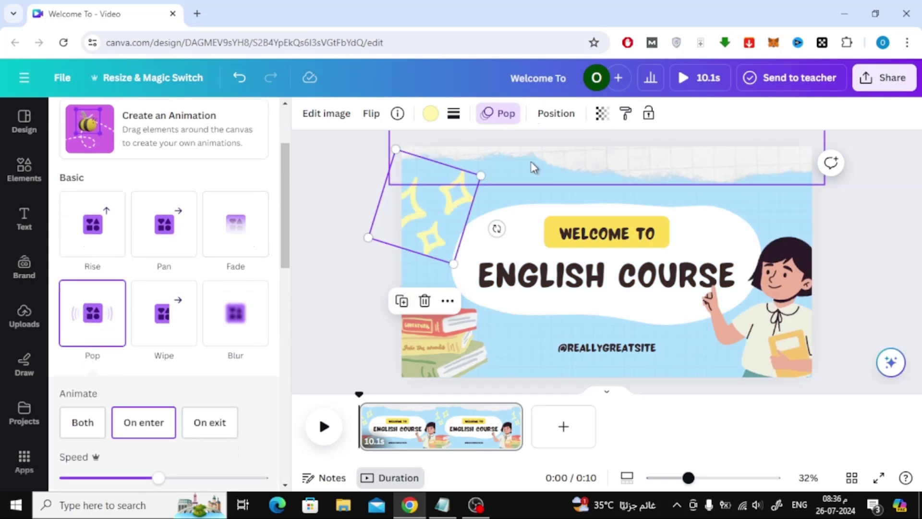
scroll(157, 280, down, 1)
scroll(156, 278, down, 1)
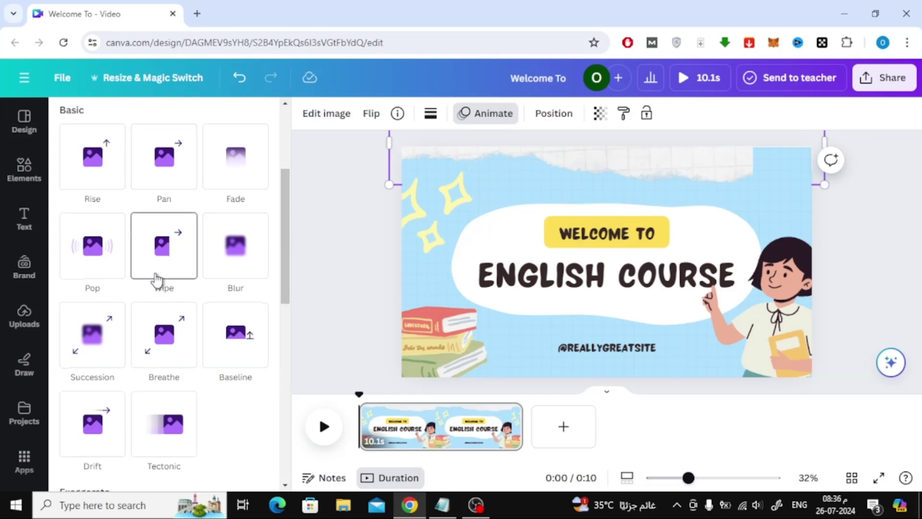
scroll(154, 276, down, 1)
scroll(158, 298, down, 1)
click(160, 308)
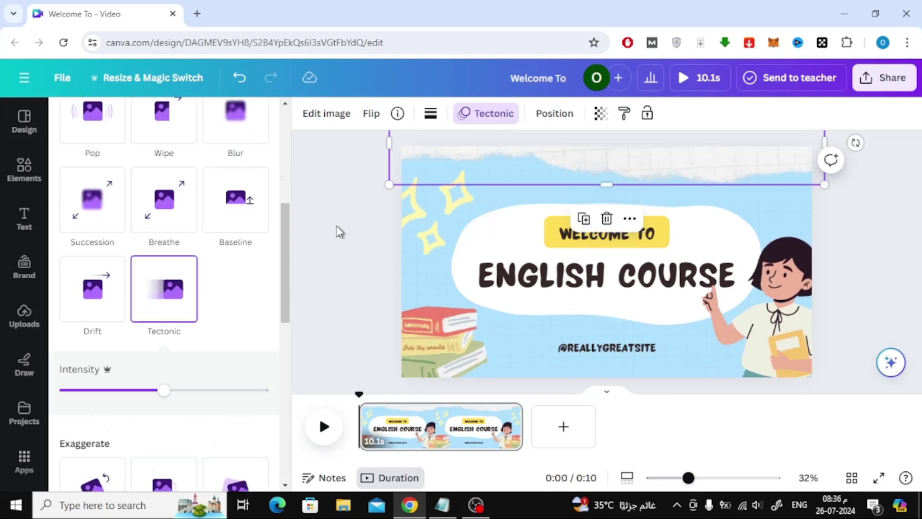
Step: Give the stack of books the Rise animation
click(446, 337)
click(487, 113)
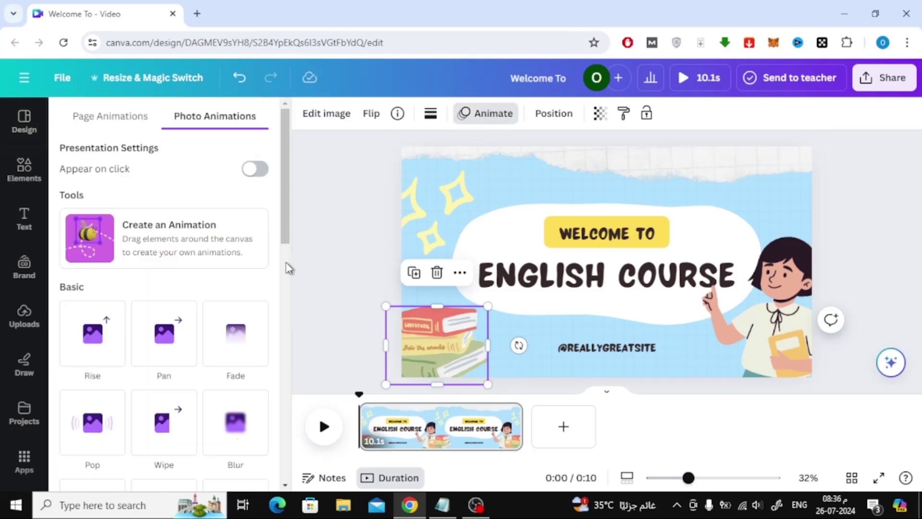
scroll(136, 282, down, 2)
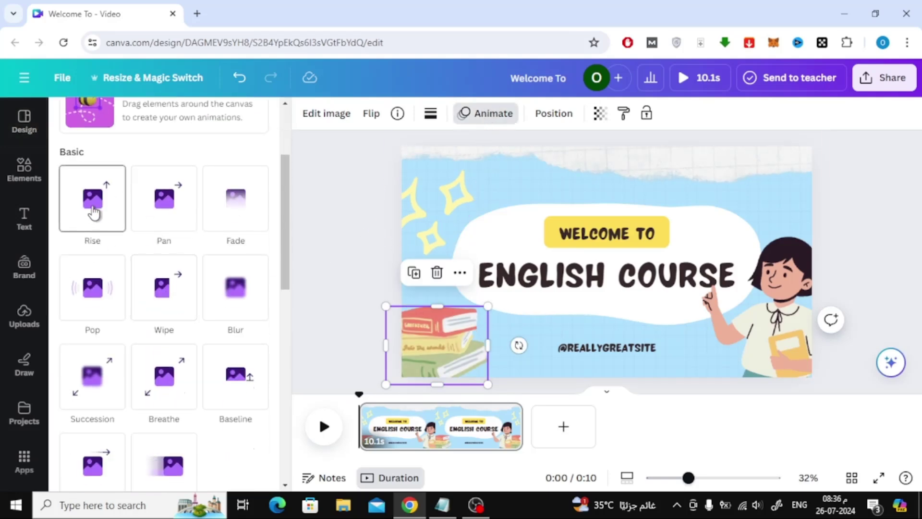
click(102, 201)
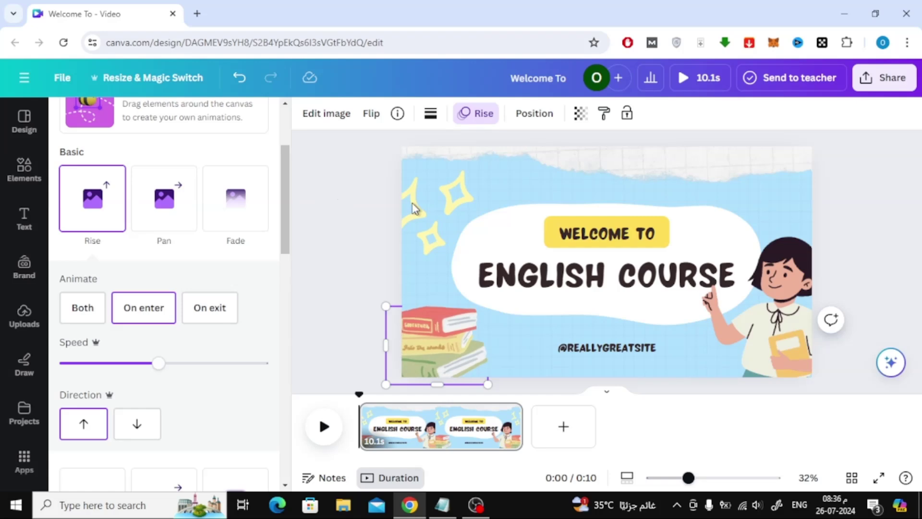
Step: Give the white blob behind the title the Wipe animation
click(512, 235)
scroll(140, 312, down, 1)
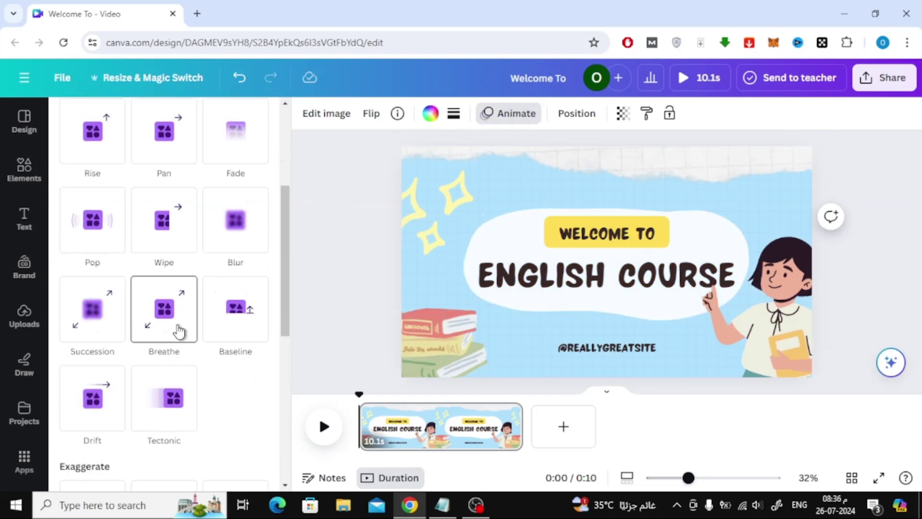
scroll(230, 323, up, 1)
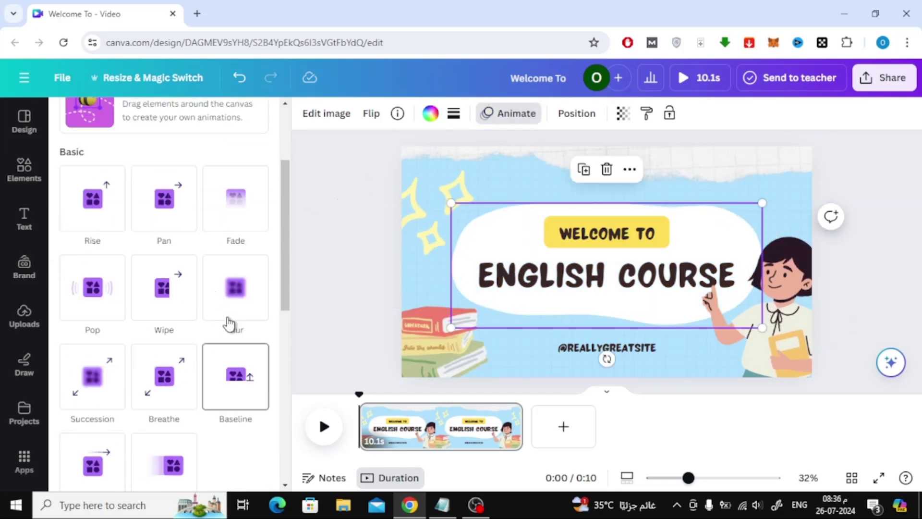
scroll(175, 262, down, 5)
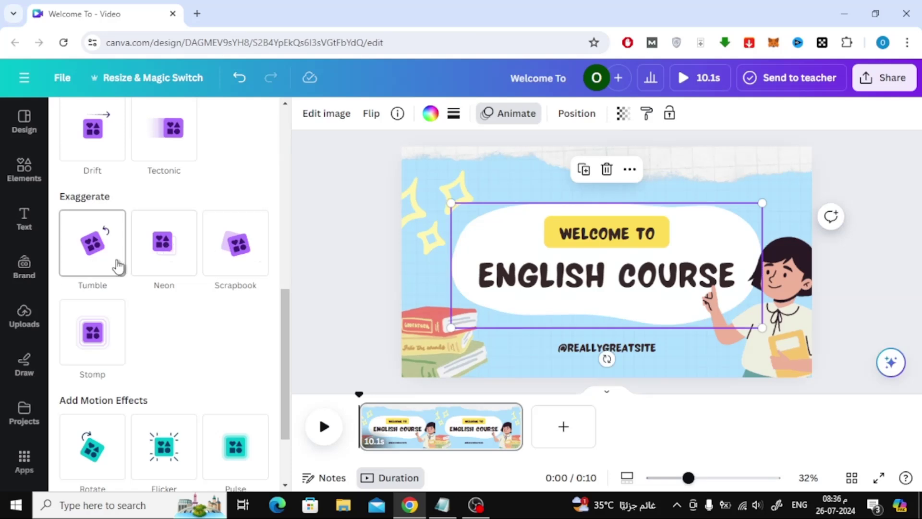
scroll(177, 292, up, 2)
scroll(181, 295, up, 1)
scroll(173, 302, up, 2)
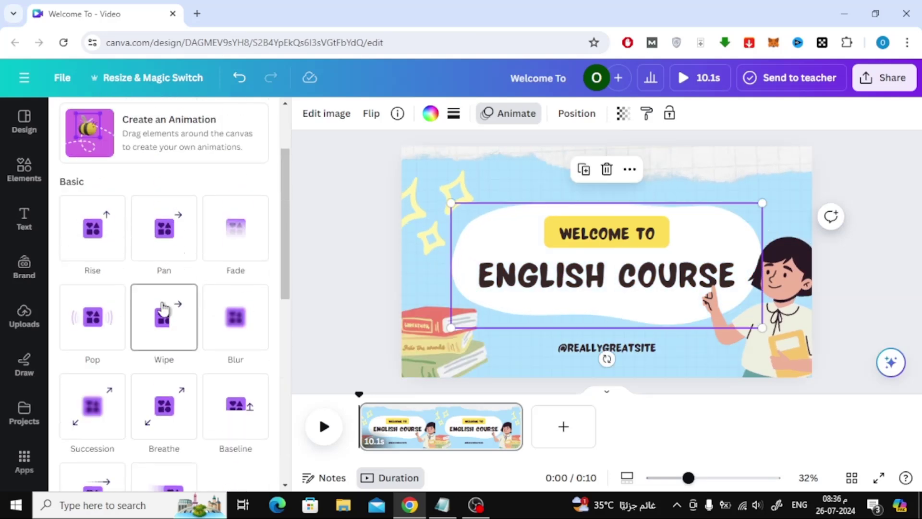
click(164, 308)
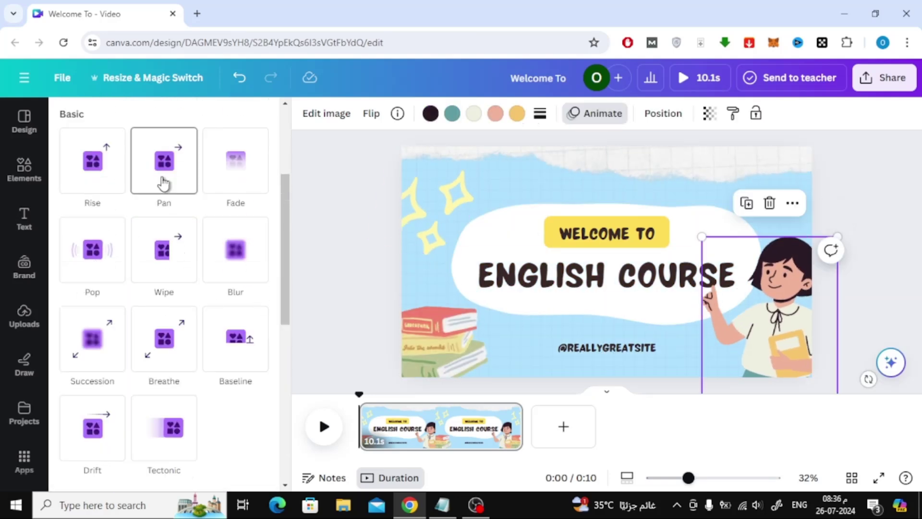
Step: Animate the girl illustration with Pop and the ENGLISH COURSE title with Typewriter
click(92, 271)
key(Tab)
key(Tab)
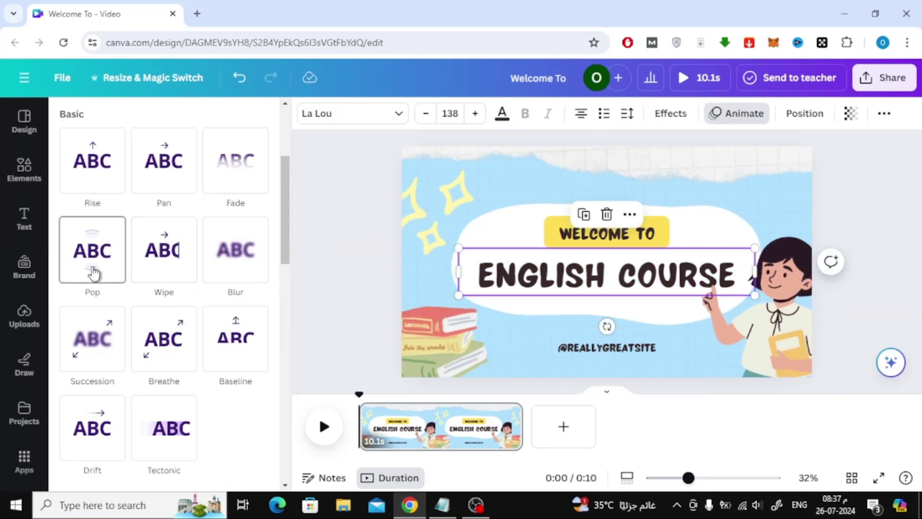
scroll(93, 272, down, 5)
click(96, 353)
key(Tab)
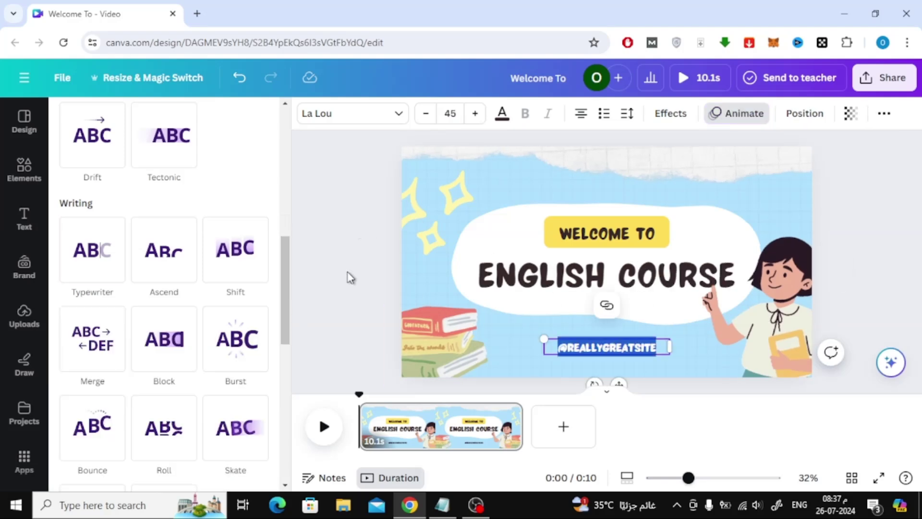
click(740, 115)
scroll(144, 329, down, 2)
scroll(144, 329, down, 4)
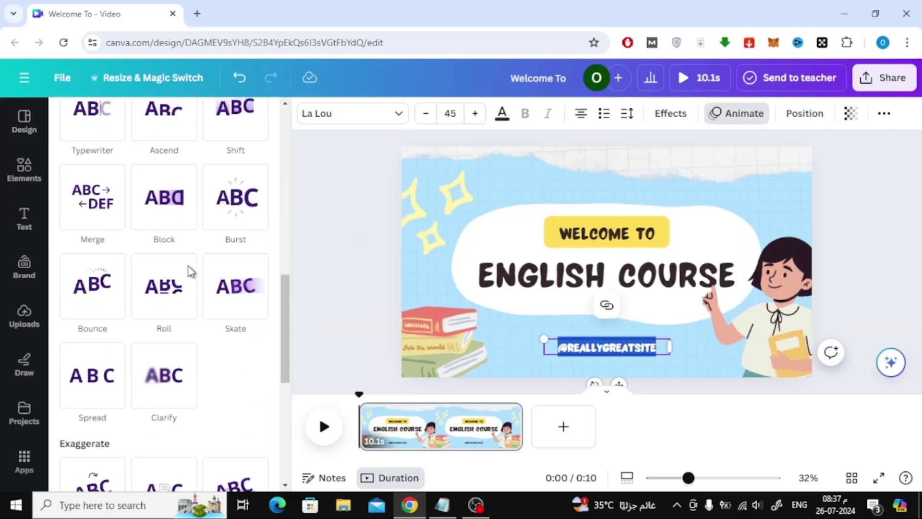
scroll(92, 298, down, 3)
scroll(165, 376, up, 10)
scroll(128, 247, up, 5)
click(120, 246)
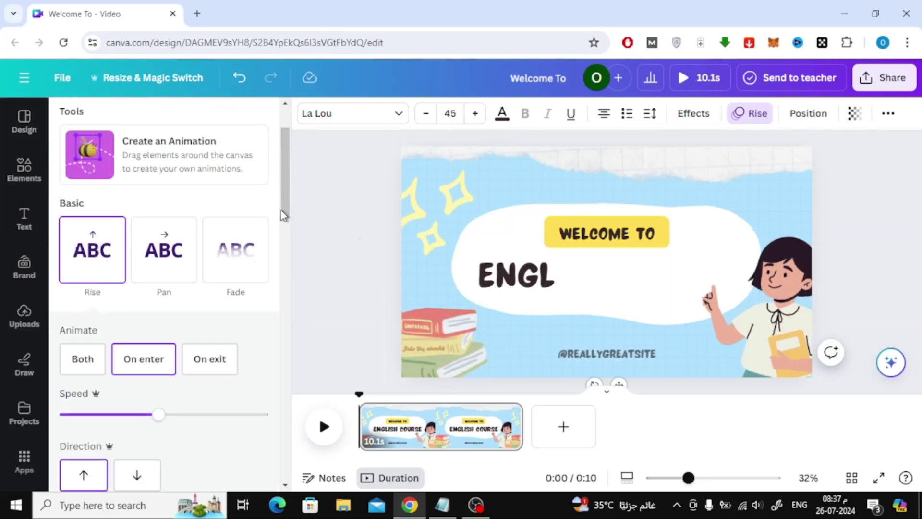
Step: Select the WELCOME TO label and browse its animation choices
key(Escape)
click(606, 233)
click(737, 113)
scroll(144, 288, down, 2)
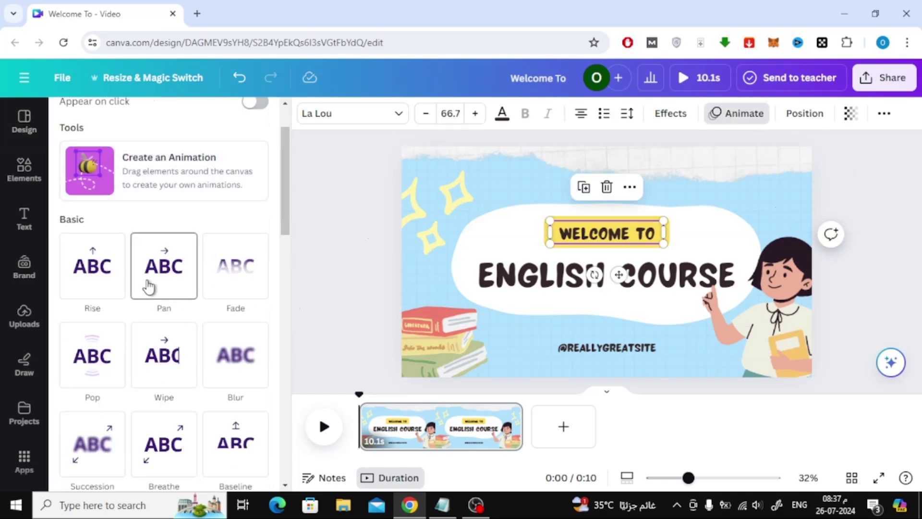
Step: Give WELCOME TO the Rise animation and show element timing via the sparkles
click(103, 276)
click(803, 193)
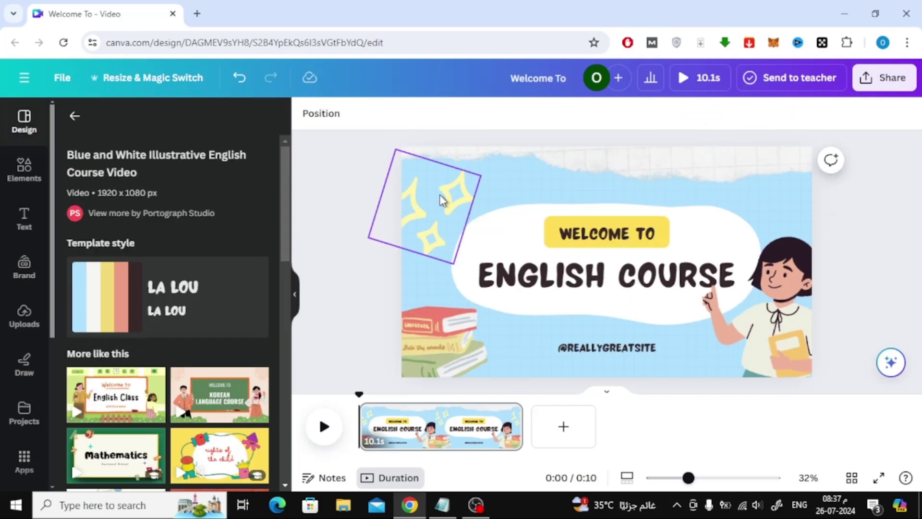
right_click(434, 182)
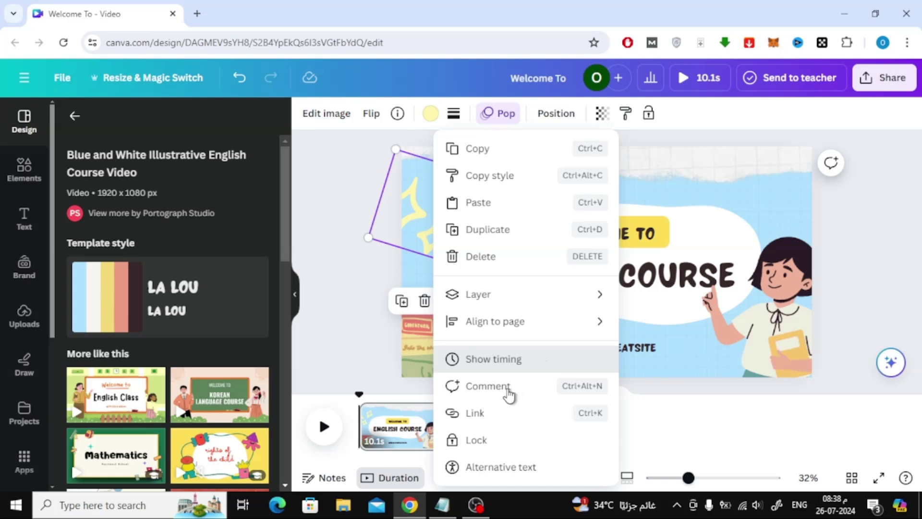
click(495, 358)
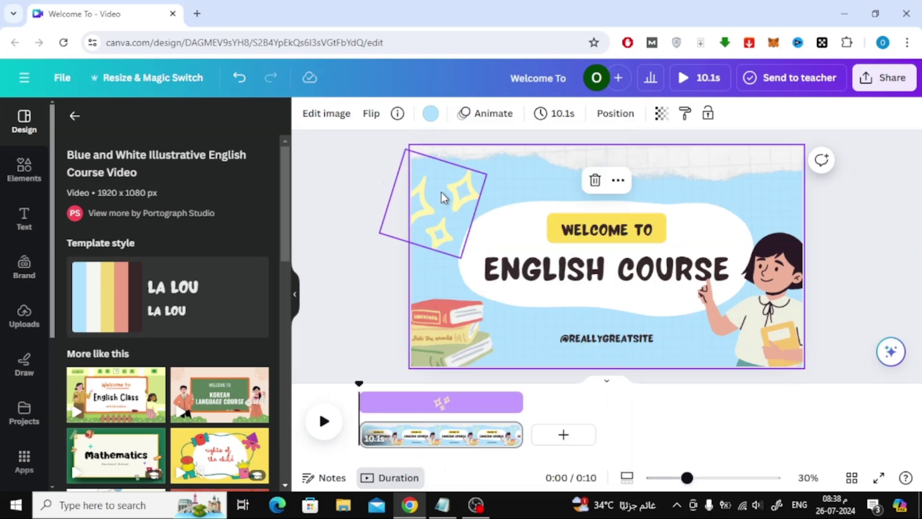
Step: Delay the torn-paper strip's start so its timing lasts 9.5 seconds
right_click(441, 192)
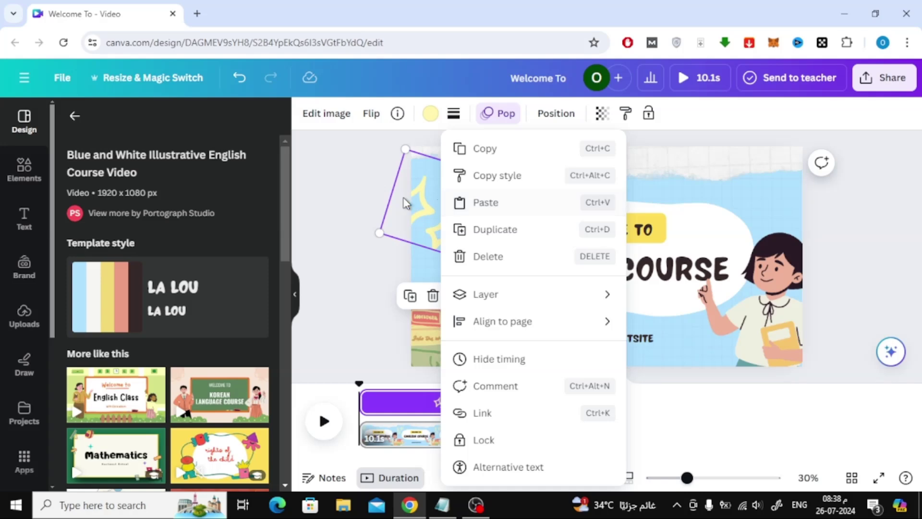
click(326, 196)
click(533, 180)
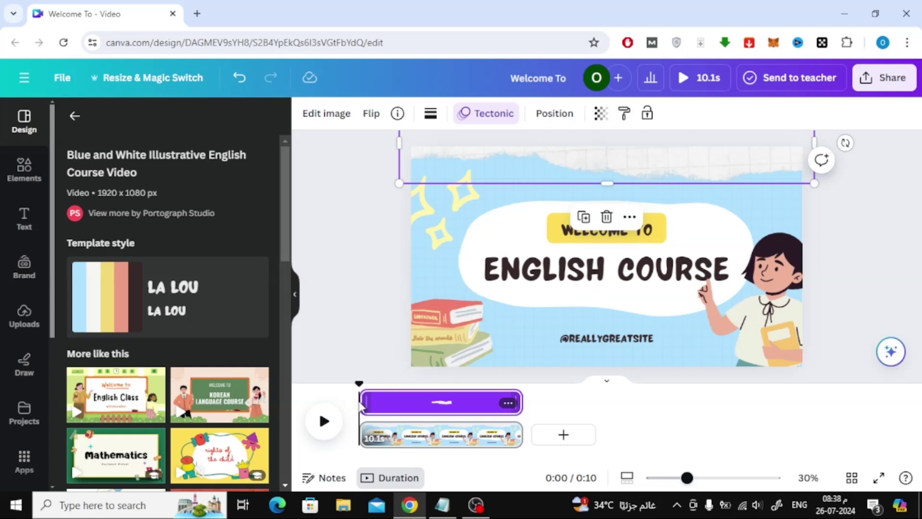
drag(361, 398, 371, 398)
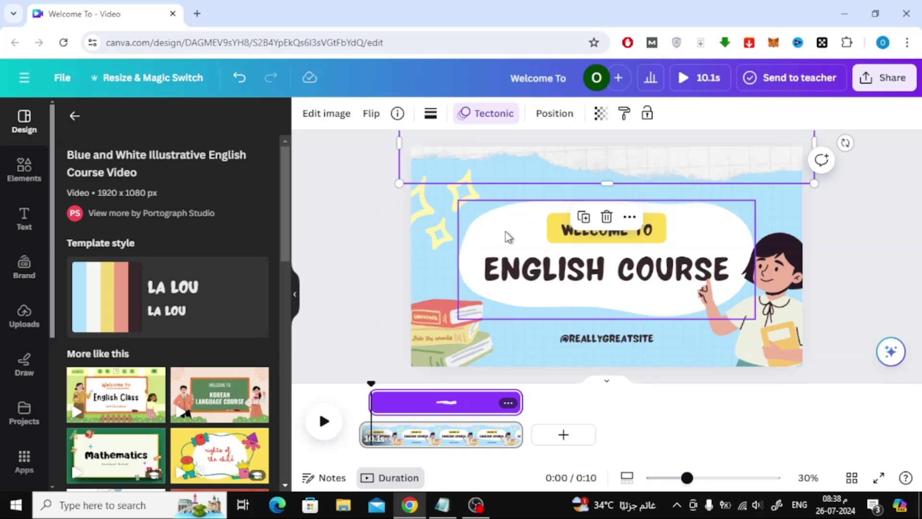
Step: Delay the book stack and white title box starts, leaving the box about 8.4 s
click(437, 321)
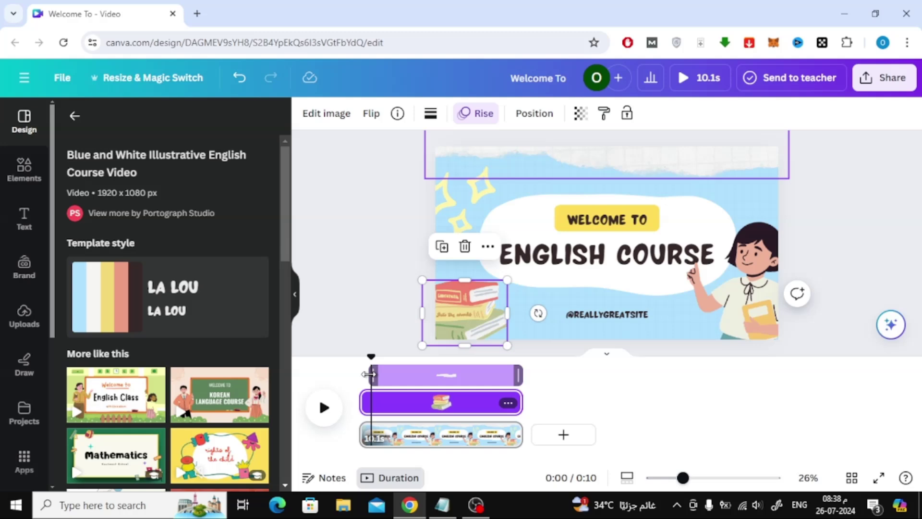
drag(359, 407, 379, 407)
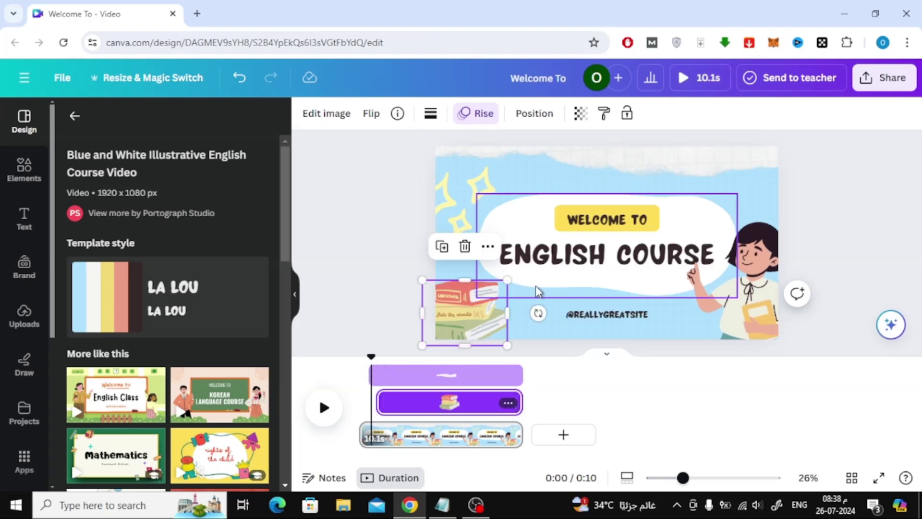
click(535, 202)
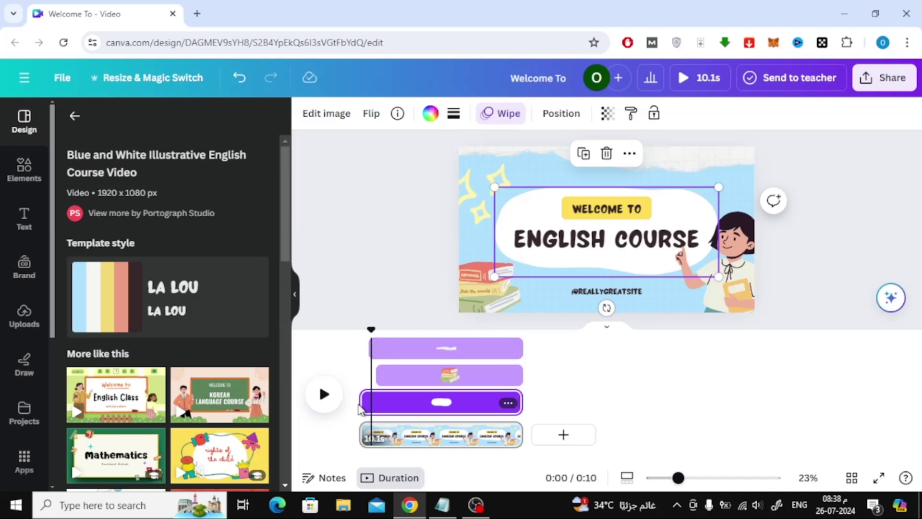
drag(364, 404, 390, 405)
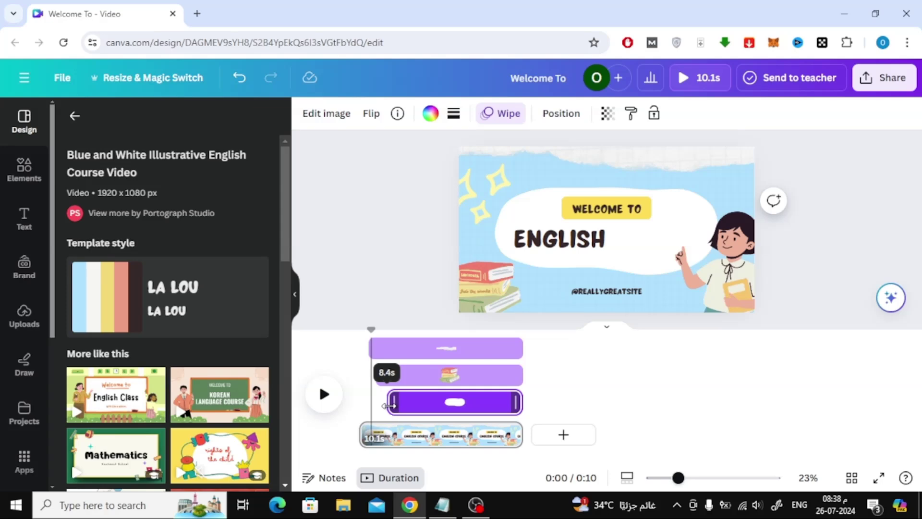
drag(389, 405, 390, 405)
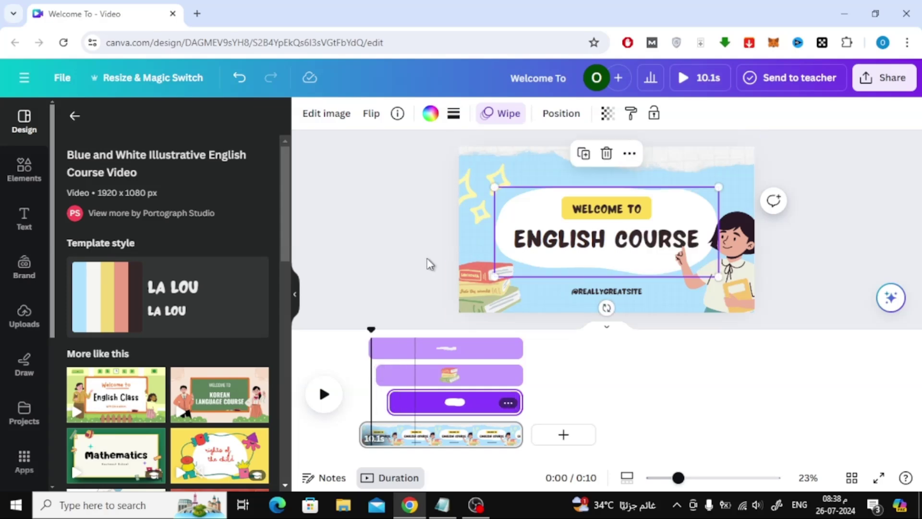
Step: Stagger the WELCOME TO and ENGLISH COURSE texts so each enters later
click(582, 207)
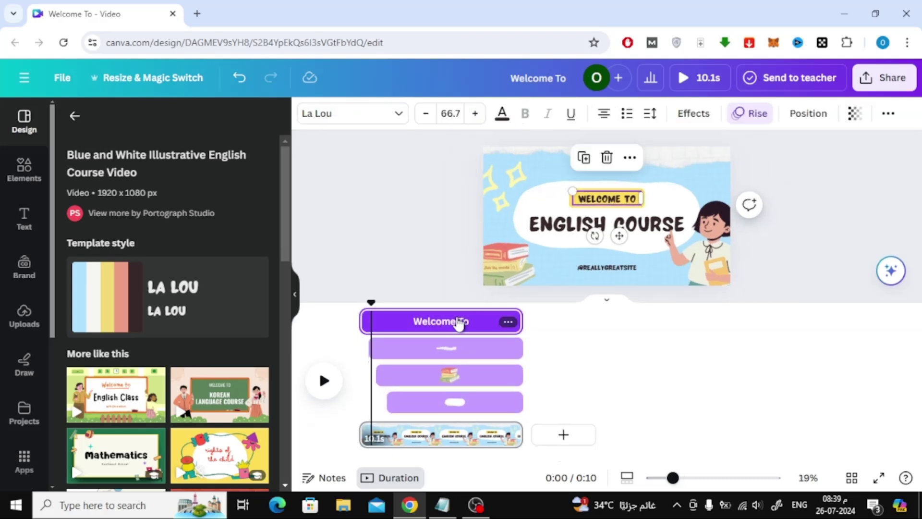
drag(363, 315, 399, 317)
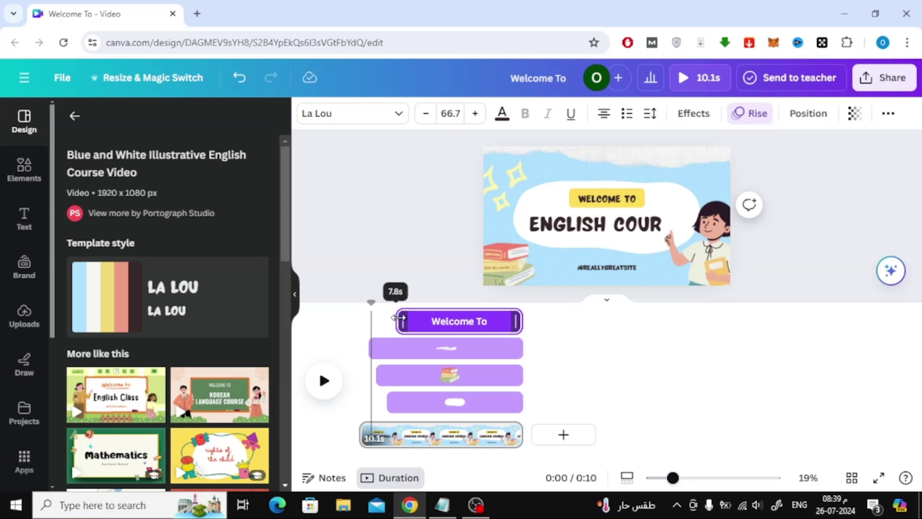
drag(397, 317, 373, 321)
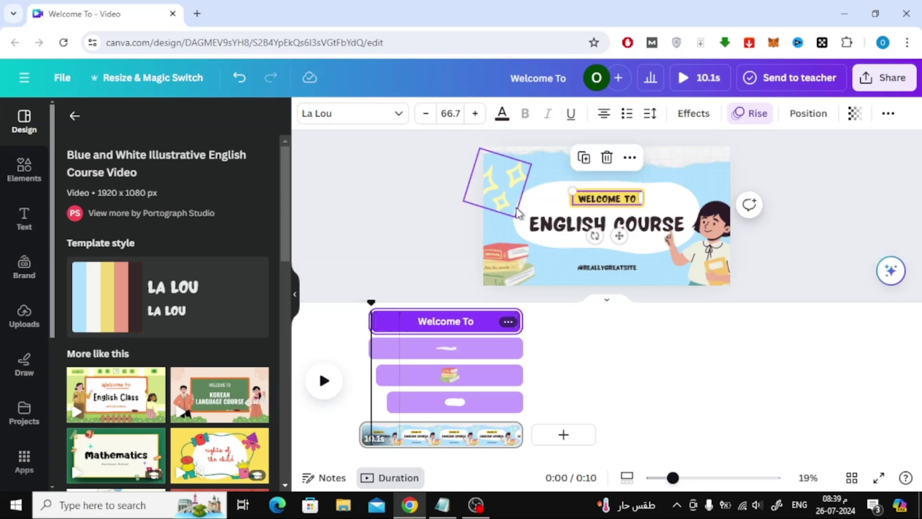
click(572, 220)
drag(369, 328, 401, 329)
click(409, 313)
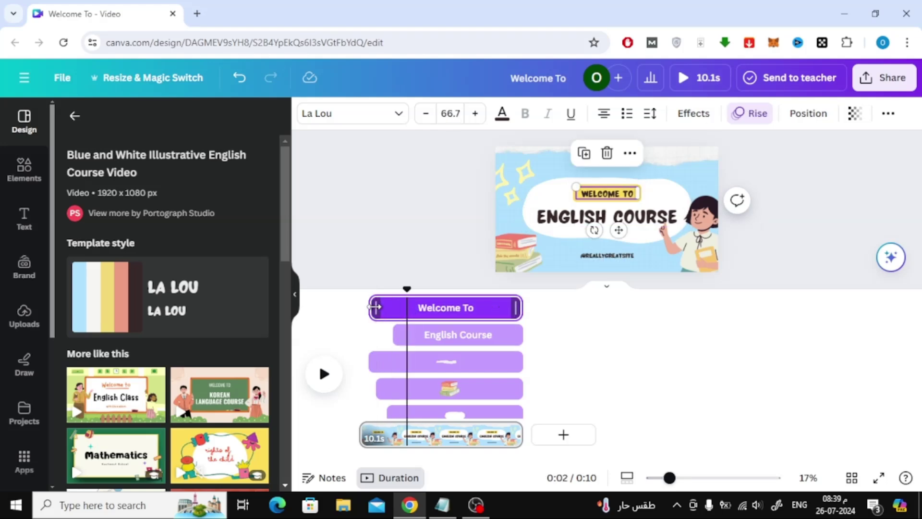
mouse_move(375, 306)
mouse_down()
mouse_move(394, 306)
mouse_move(392, 290)
mouse_move(315, 295)
mouse_up()
Step: Preview the staggered animation, then rewind the playhead to 0:00
click(322, 373)
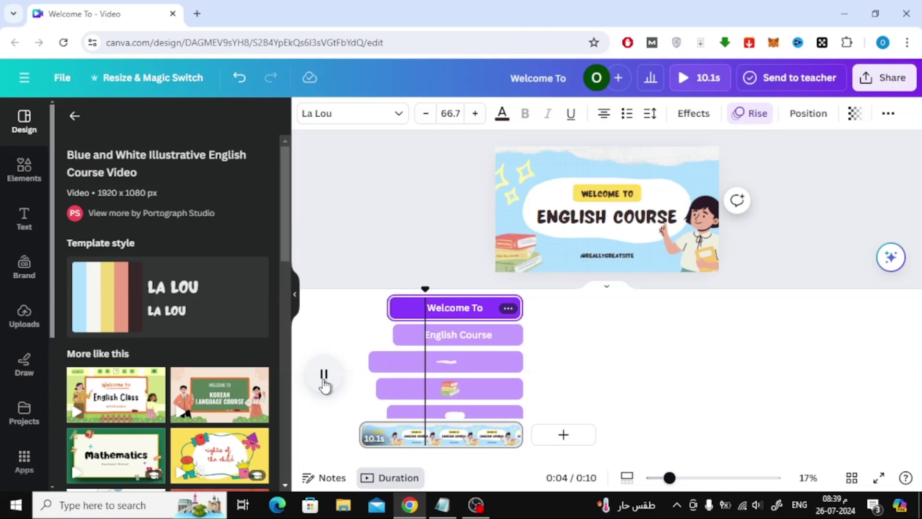
click(324, 379)
scroll(388, 338, down, 1)
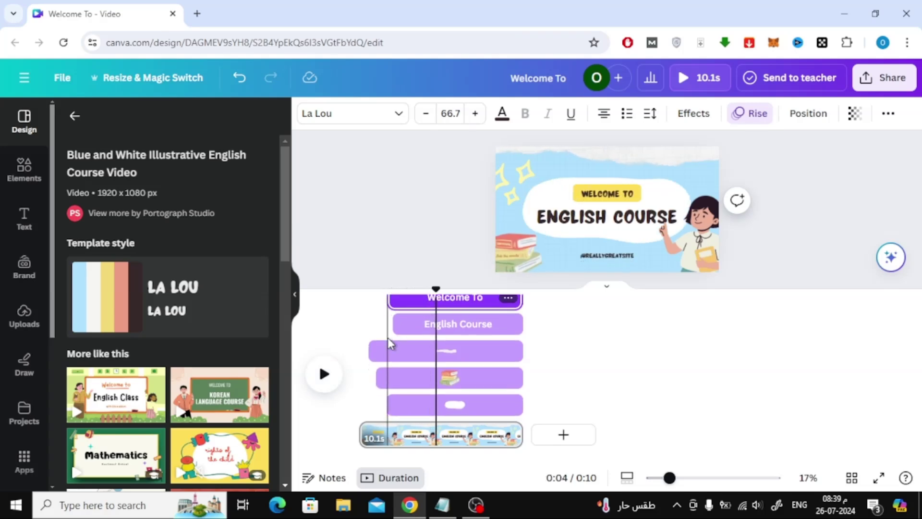
scroll(387, 338, up, 1)
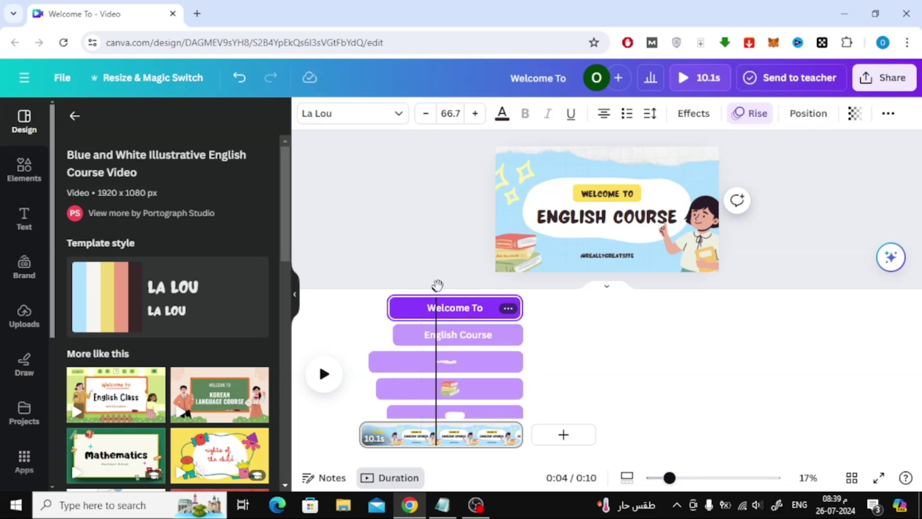
drag(436, 288, 359, 288)
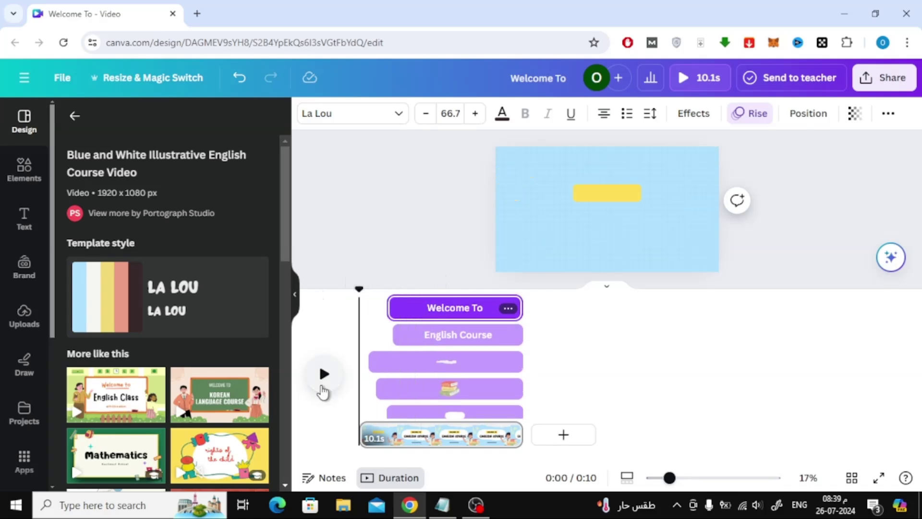
Step: Delay the yellow label behind WELCOME TO and preview the new timing
click(321, 384)
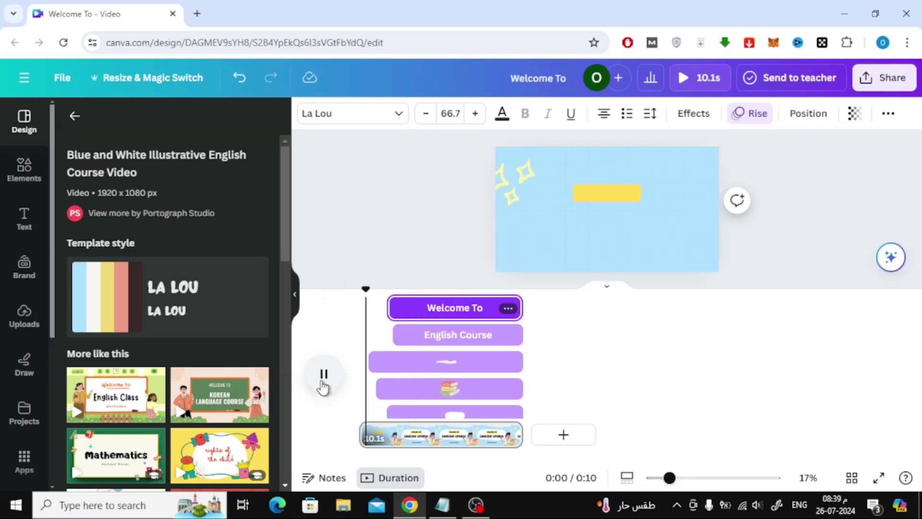
click(615, 187)
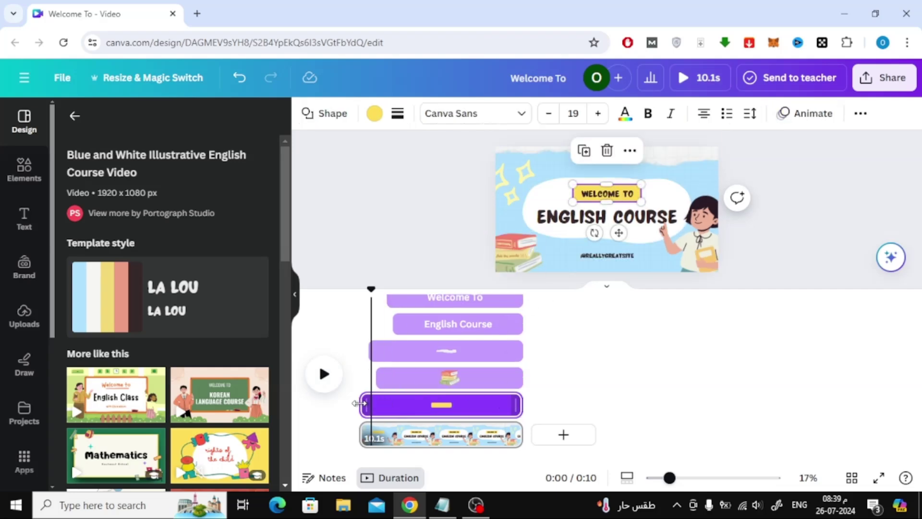
mouse_move(361, 403)
mouse_down()
mouse_move(394, 402)
mouse_move(321, 361)
mouse_up()
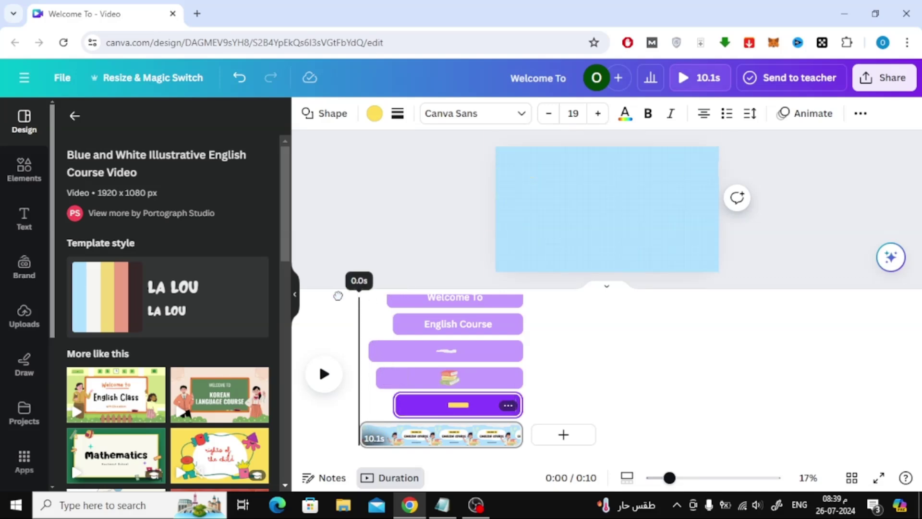
click(323, 369)
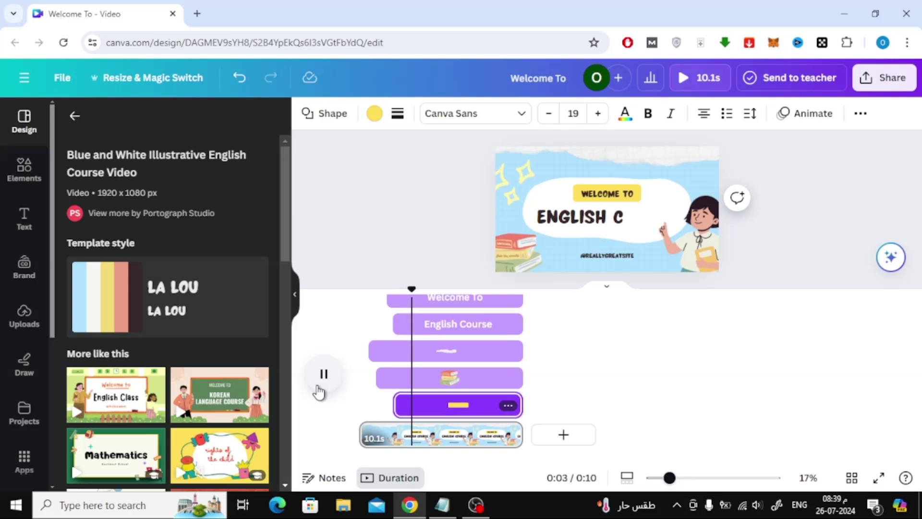
Step: Delay the girl illustration to about 7.2 seconds and preview the staggered entrances again
click(319, 386)
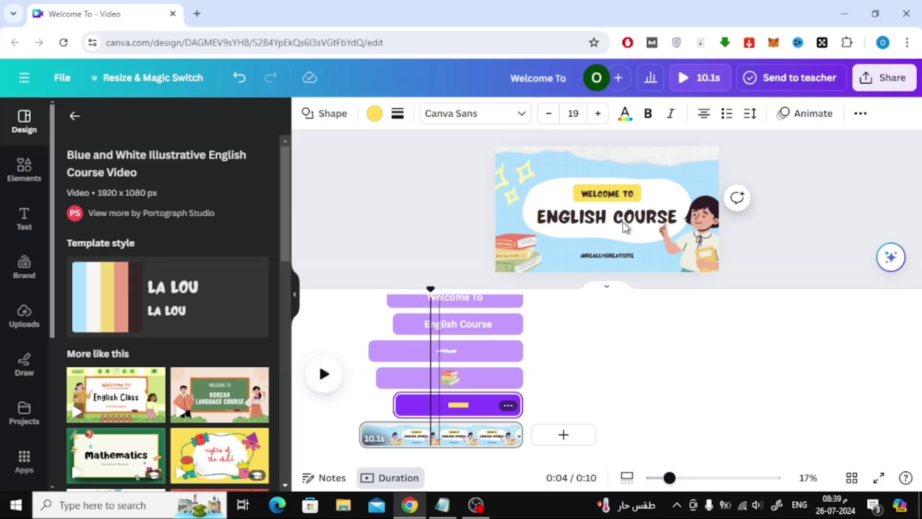
click(705, 240)
mouse_move(398, 325)
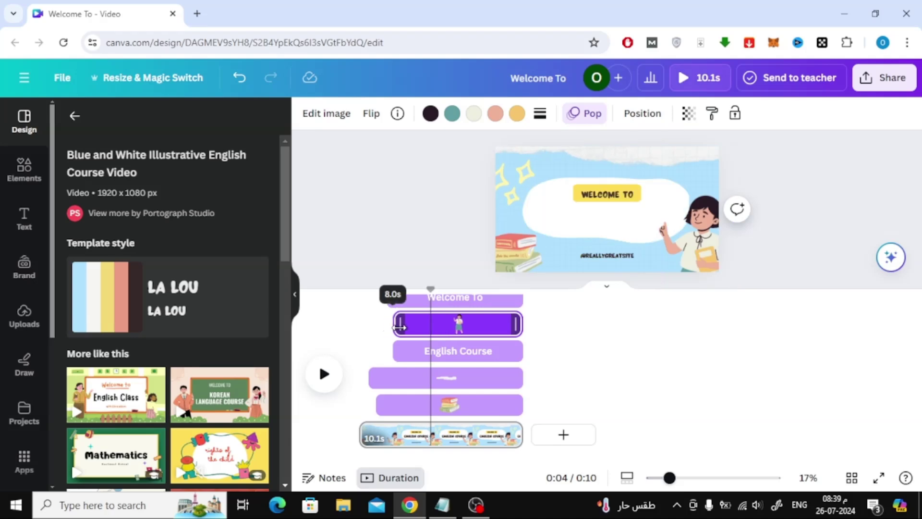
drag(365, 325, 410, 327)
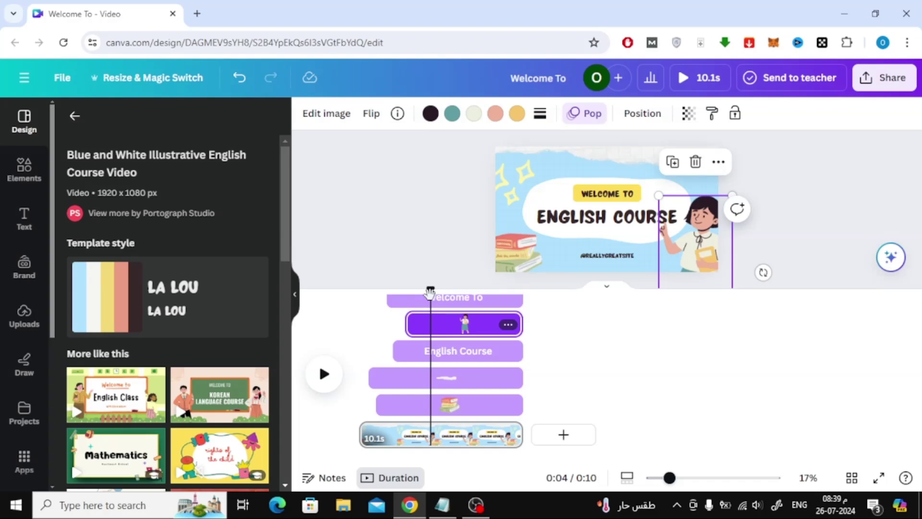
drag(430, 289, 342, 295)
click(320, 387)
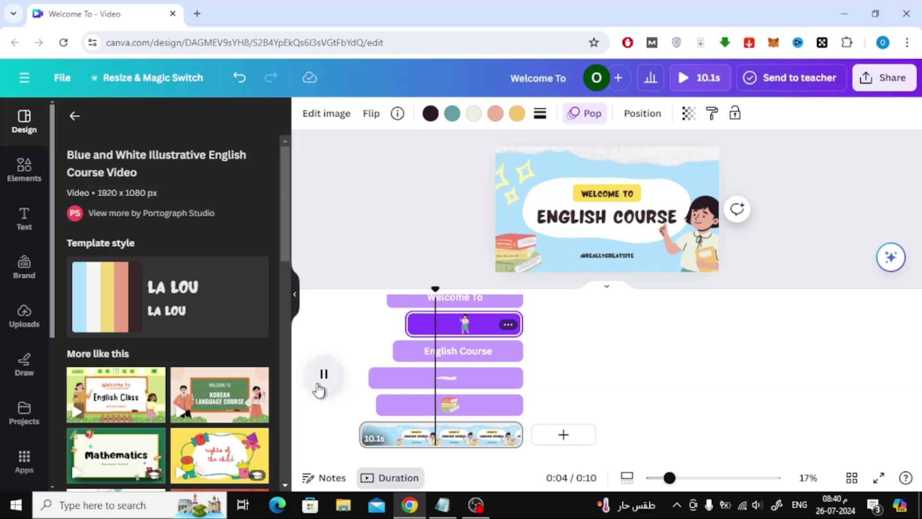
click(319, 386)
click(554, 201)
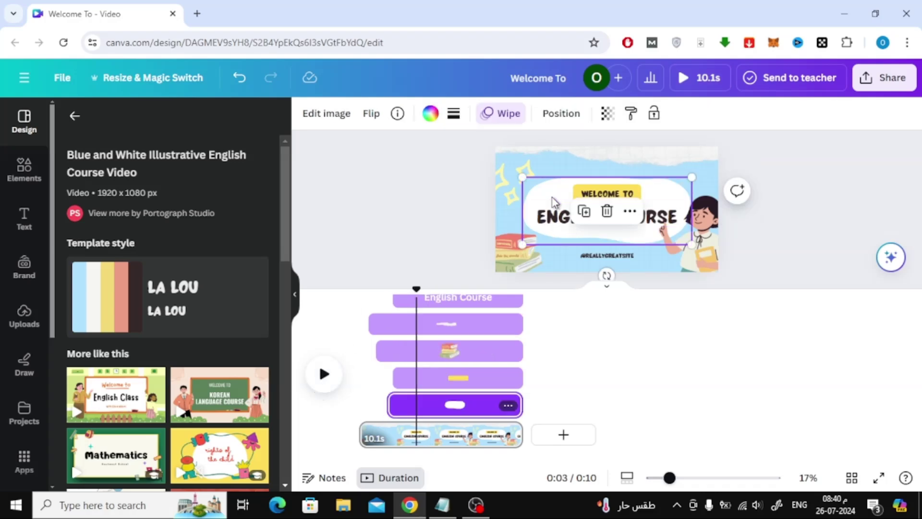
Step: Hide the element timing tracks and replay the video from 0:00
right_click(552, 202)
click(583, 359)
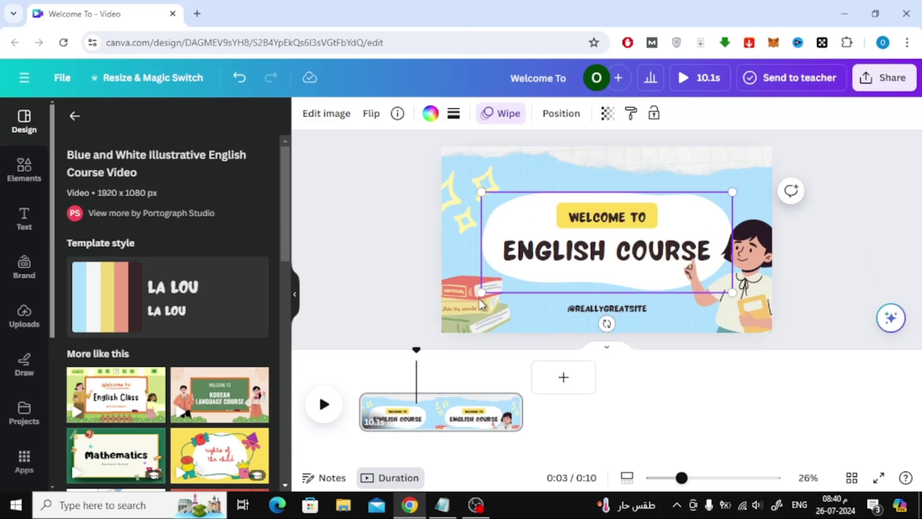
drag(416, 393, 336, 392)
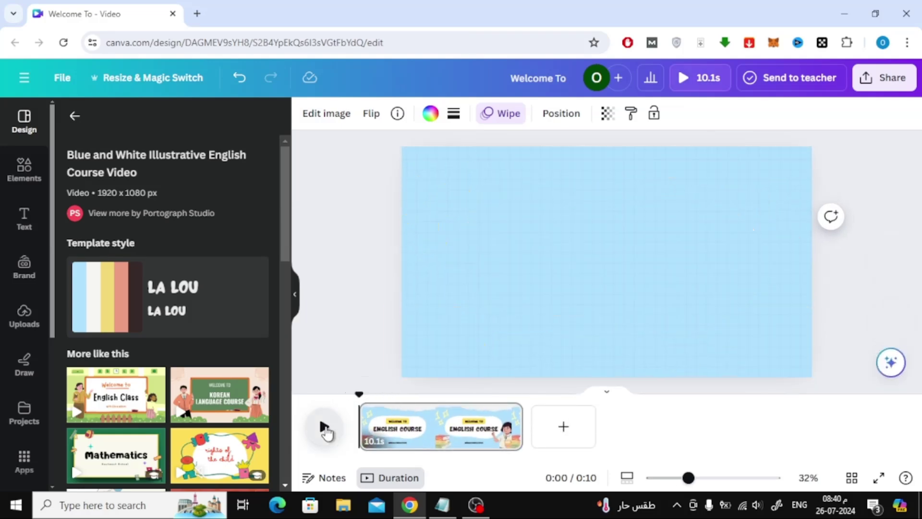